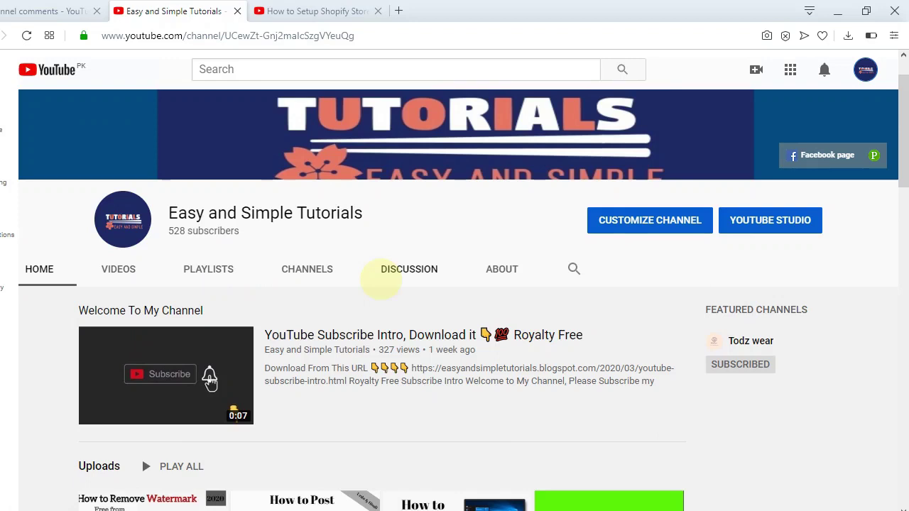
- Switch the channel page into customization mode
scroll(382, 281, "down", 8)
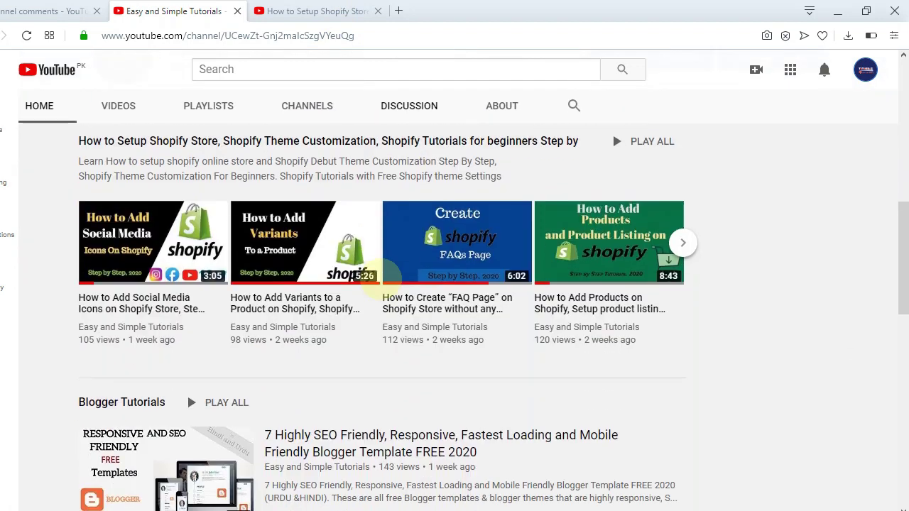
scroll(381, 280, "up", 1)
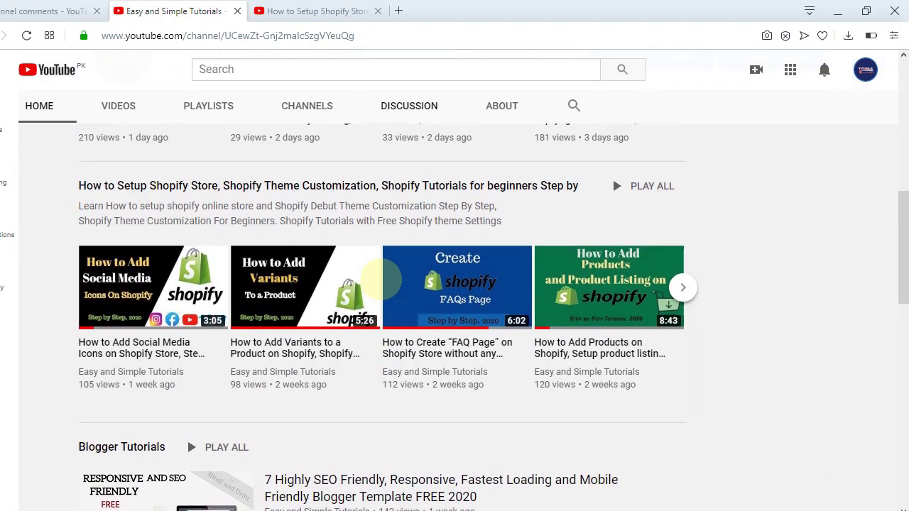
scroll(382, 280, "down", 3)
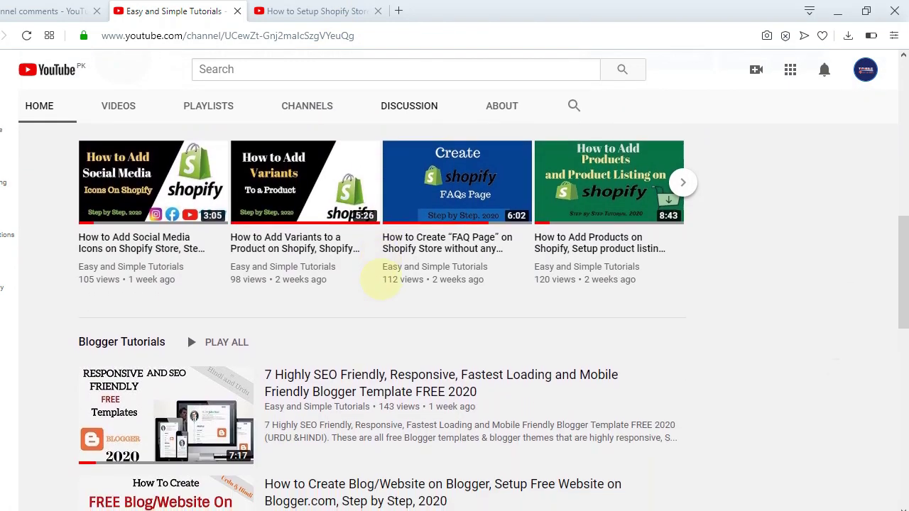
scroll(381, 280, "down", 2)
scroll(381, 280, "up", 2)
scroll(382, 284, "down", 7)
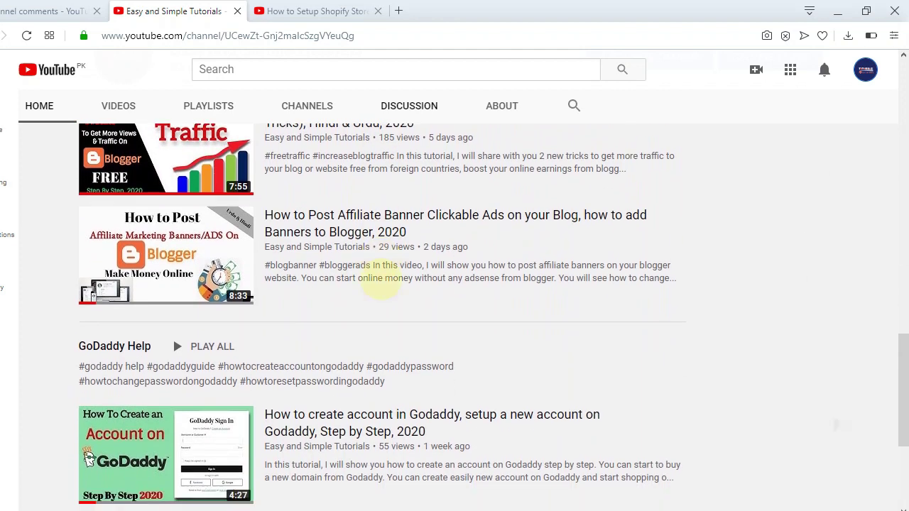
scroll(383, 280, "up", 10)
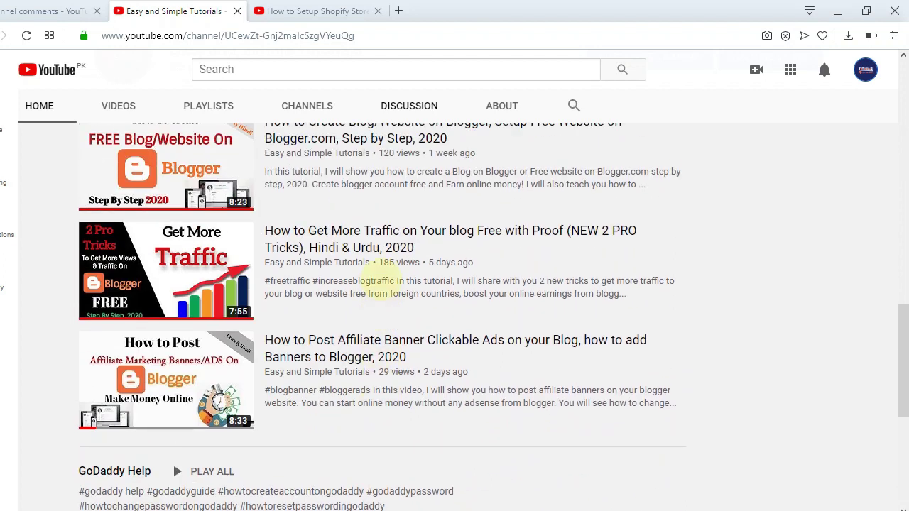
scroll(383, 280, "up", 6)
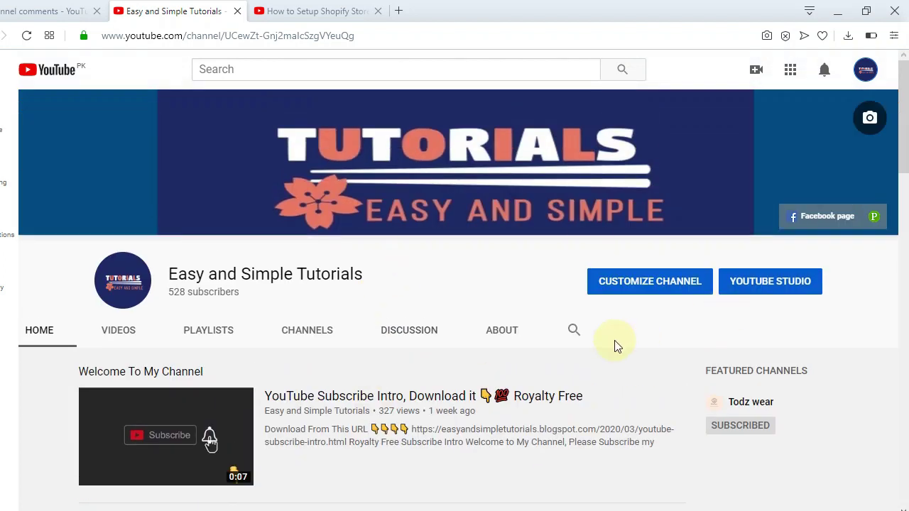
left_click(660, 282)
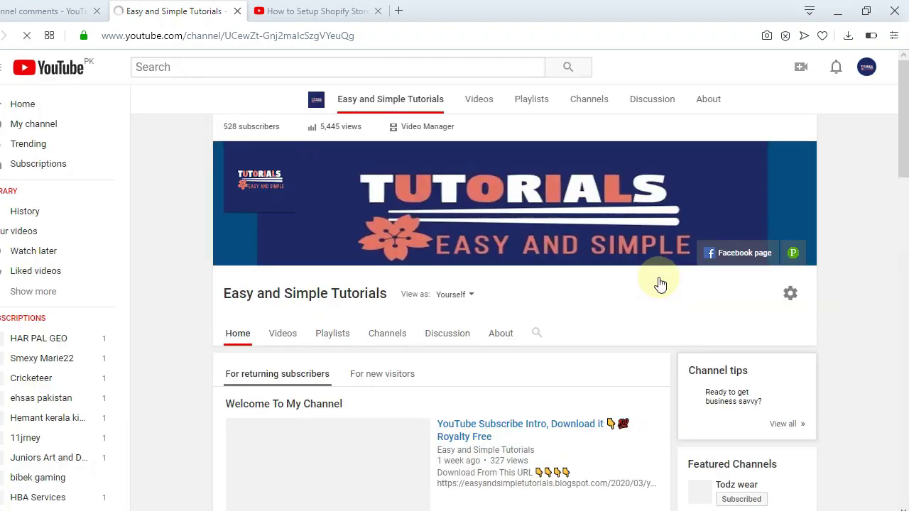
- Scroll to the bottom of the editable channel layout to reach Add a section
scroll(658, 276, "down", 1)
scroll(658, 277, "up", 1)
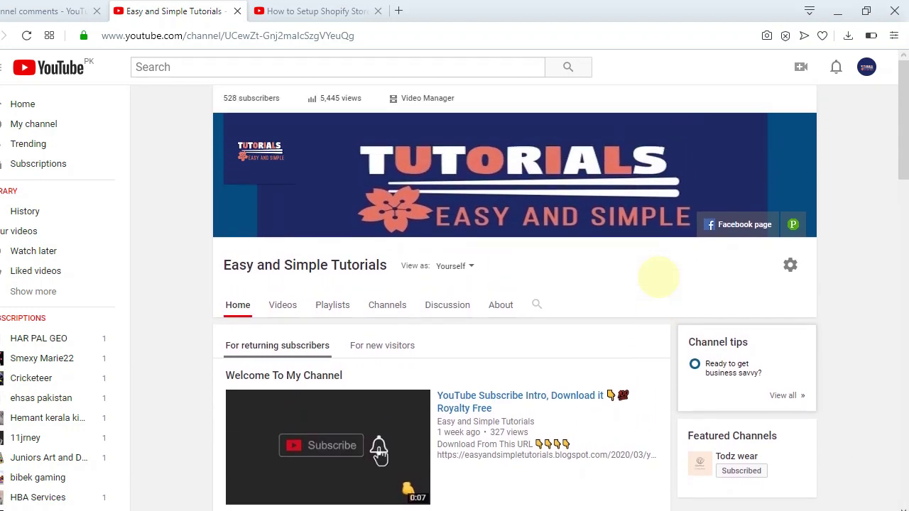
scroll(658, 277, "down", 3)
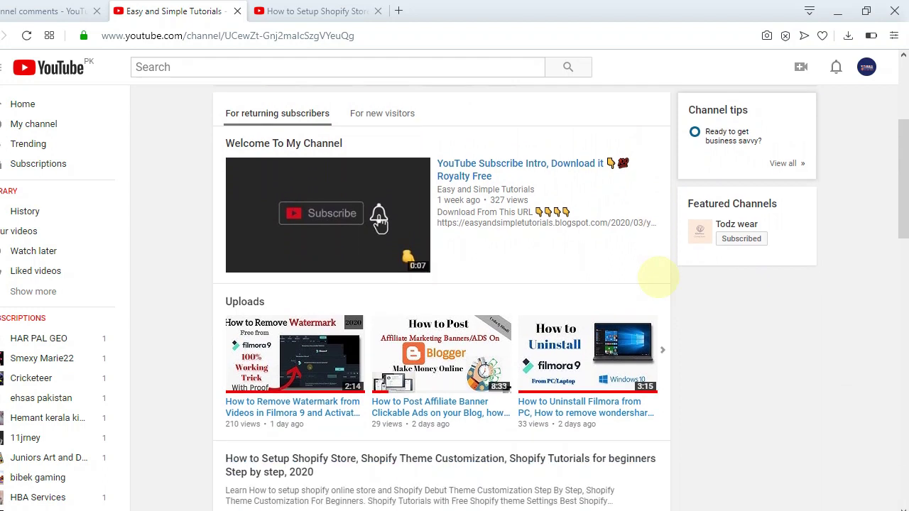
scroll(658, 277, "down", 10)
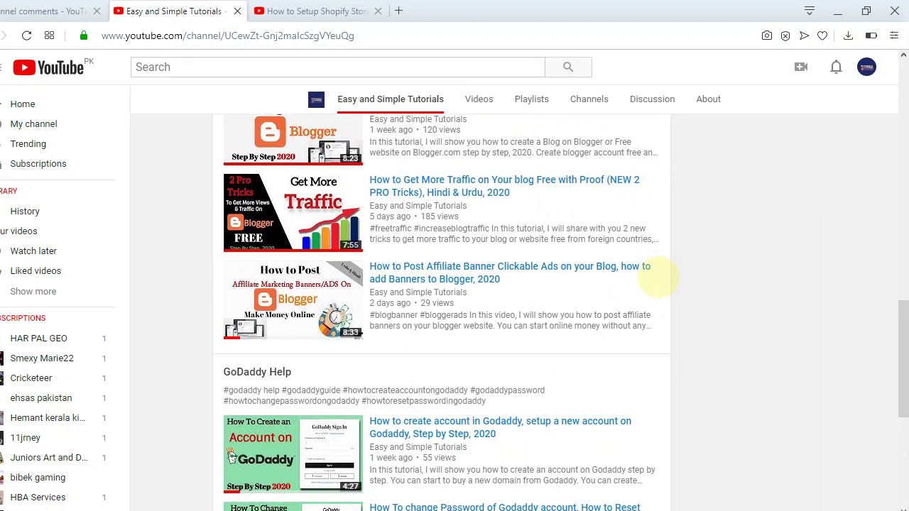
scroll(658, 277, "down", 5)
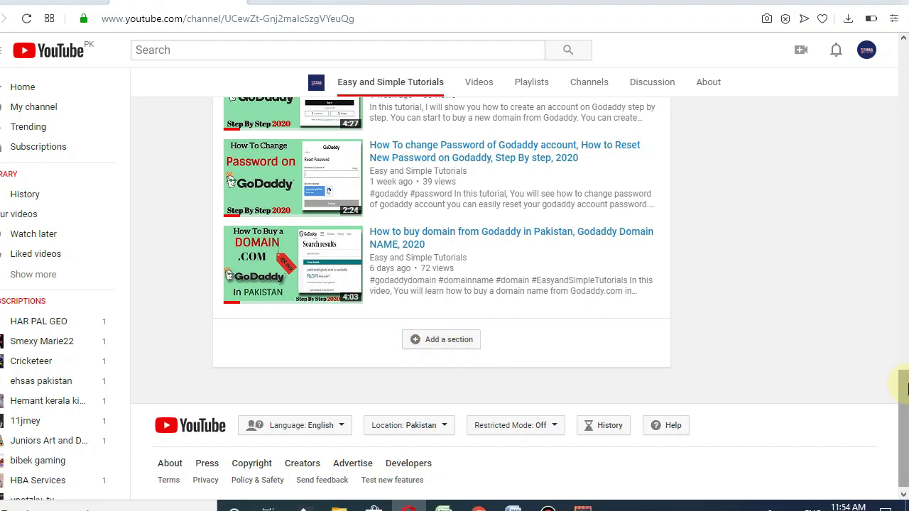
left_click_drag(905, 389, 905, 85)
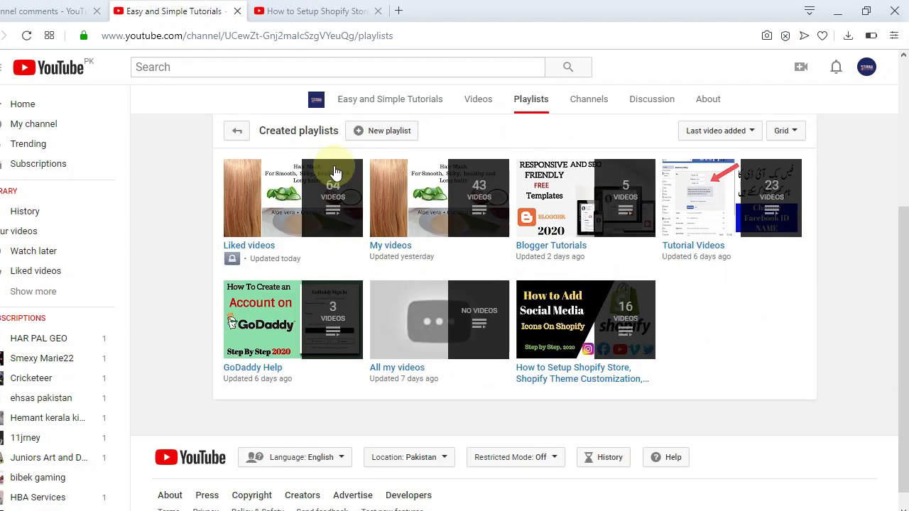
- Create a new public playlist titled 'Filmora 9 Tutorials'
left_click(369, 136)
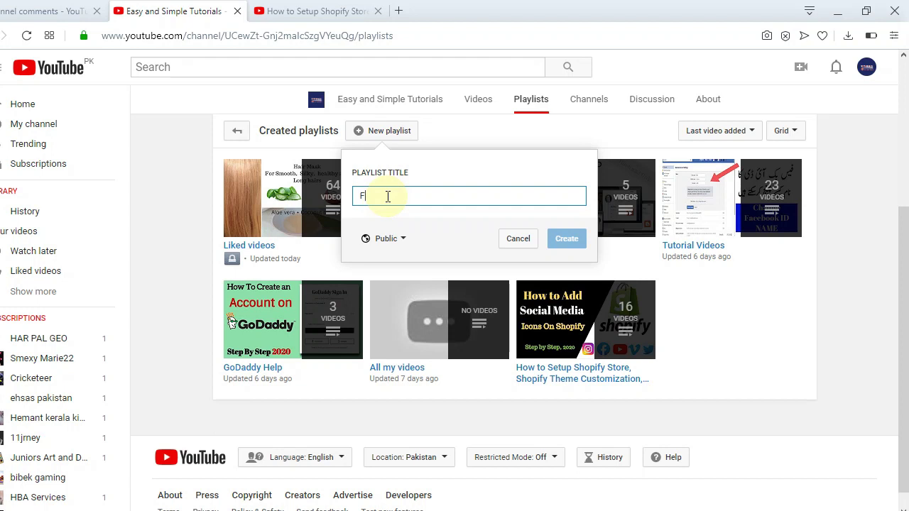
type("ilmora 9 Tutorials")
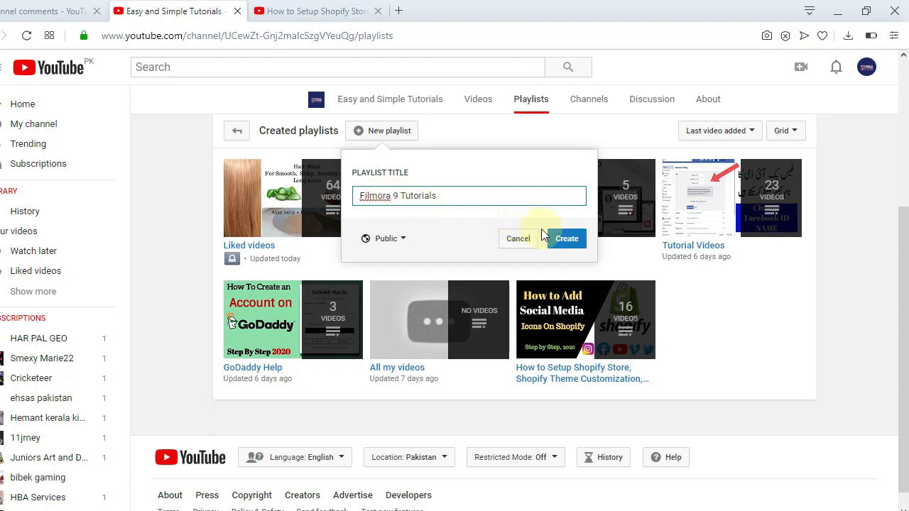
left_click(561, 240)
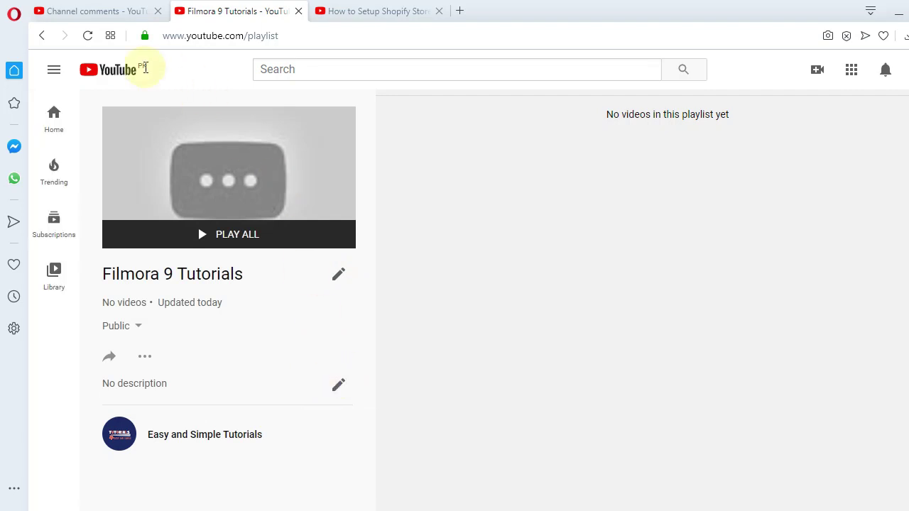
- Back on the channel, save the Filmora uninstall video to the Filmora 9 Tutorials playlist
left_click(42, 35)
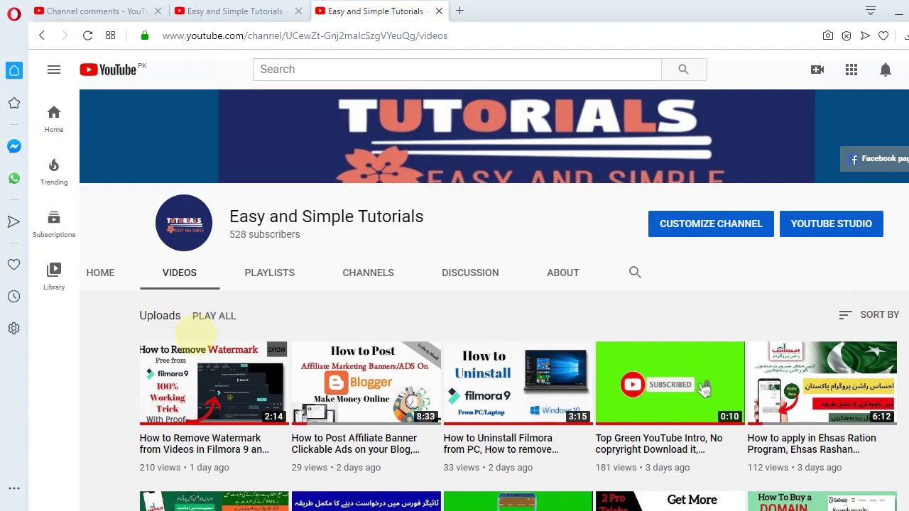
scroll(908, 213, "down", 1)
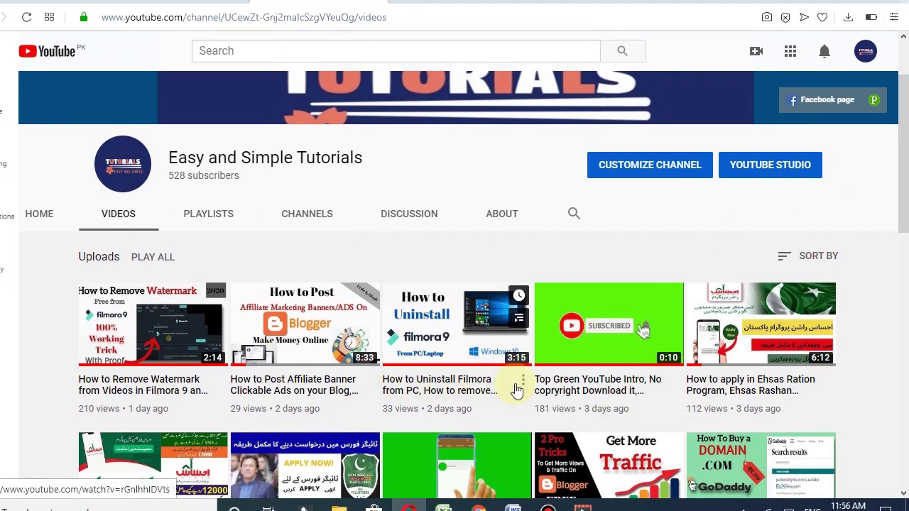
left_click(523, 384)
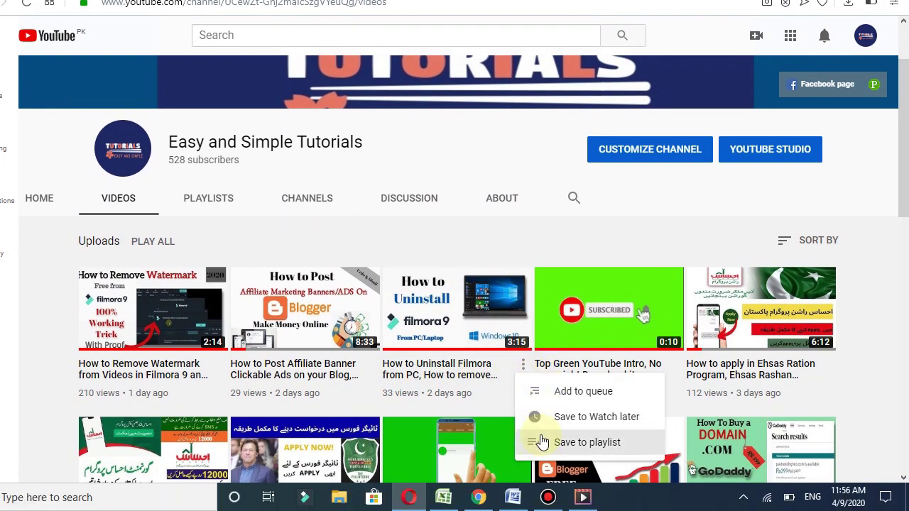
left_click(544, 442)
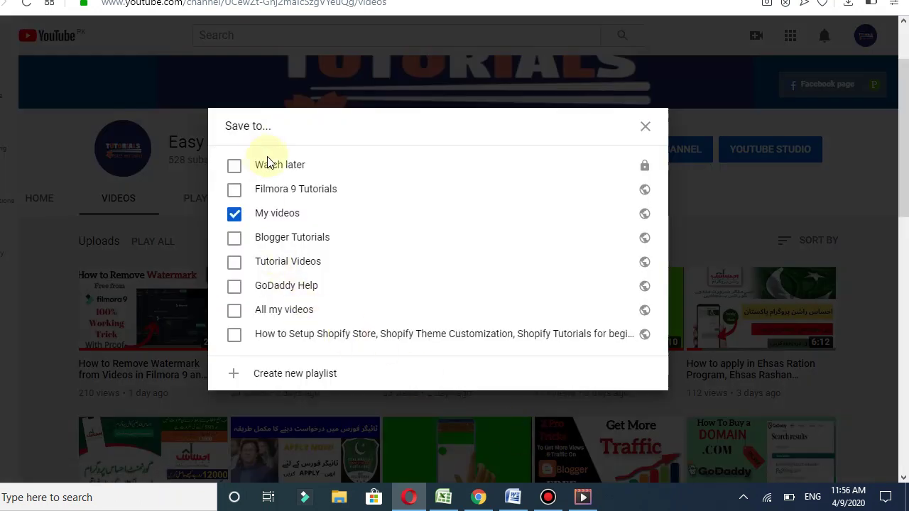
left_click(235, 190)
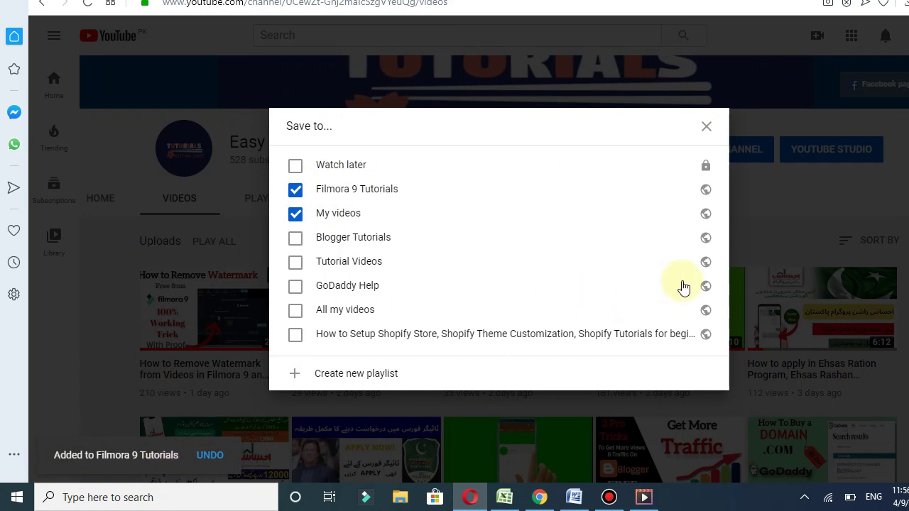
left_click(857, 276)
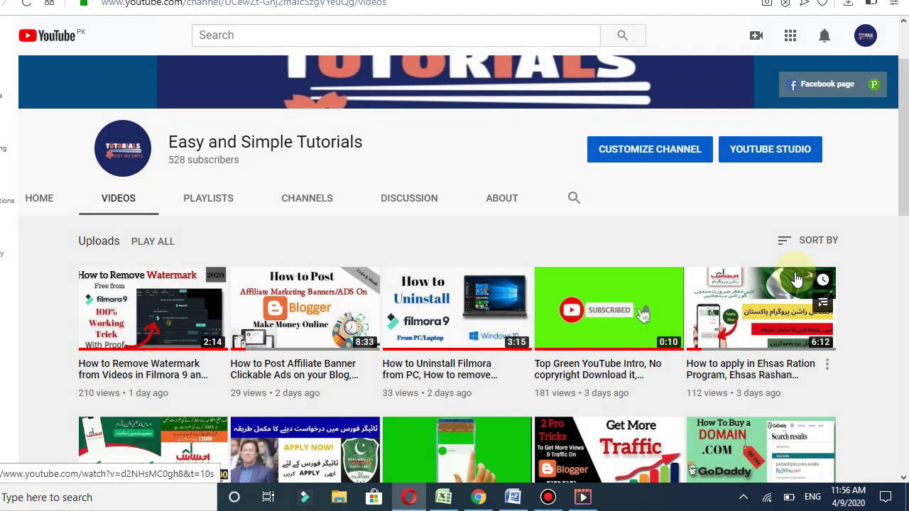
- Save the How to Remove Watermark from Videos in Filmora 9 video to the playlist
left_click_drag(904, 142, 905, 198)
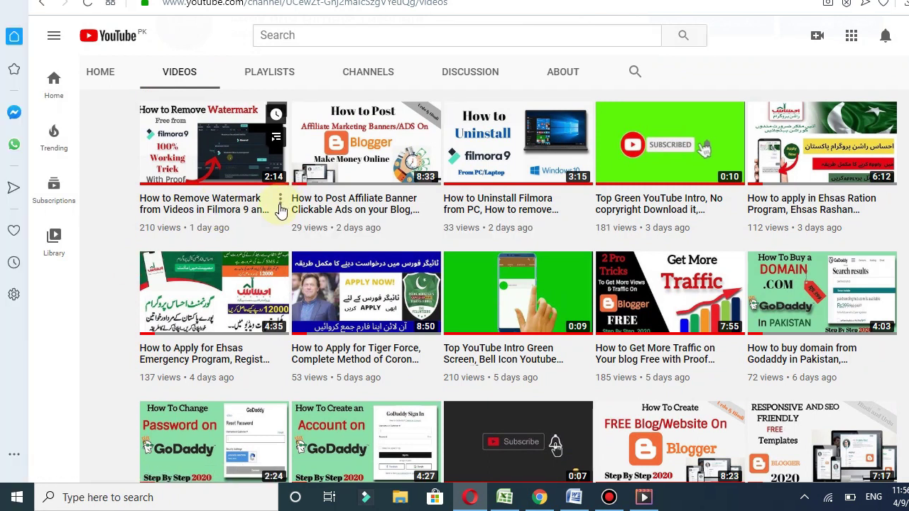
left_click(280, 201)
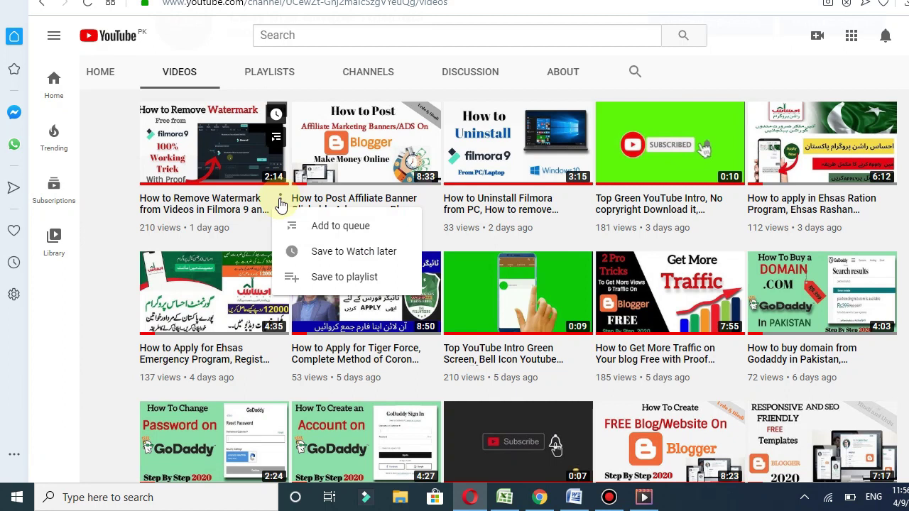
left_click(316, 276)
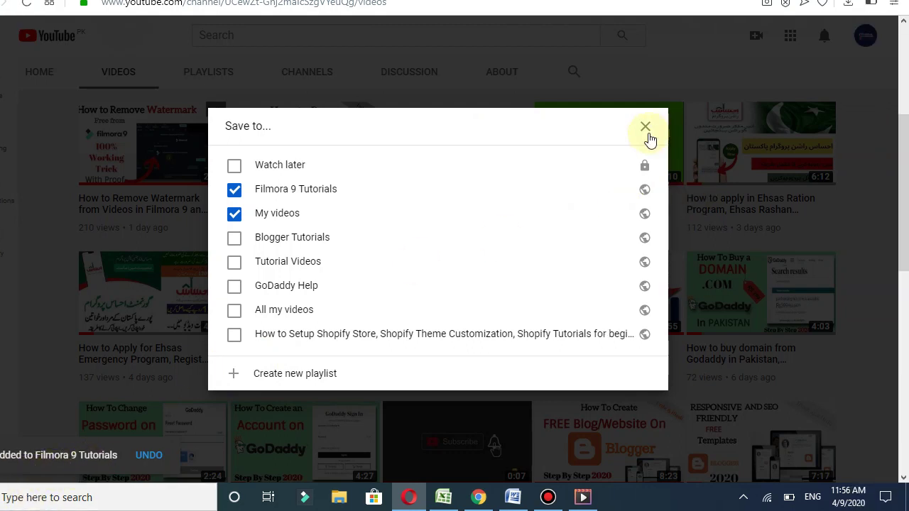
left_click(646, 130)
left_click_drag(905, 165, 907, 126)
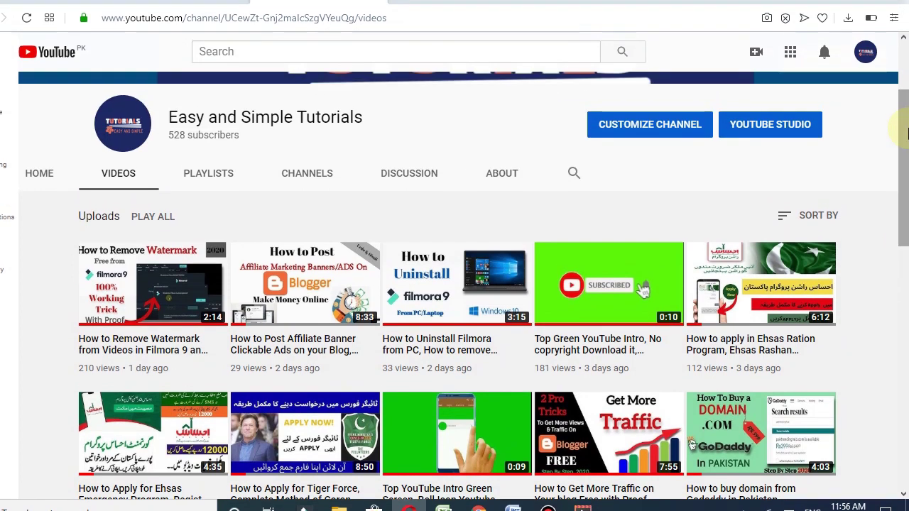
- Open the channel customization view and switch to the Home page
left_click_drag(907, 133, 907, 122)
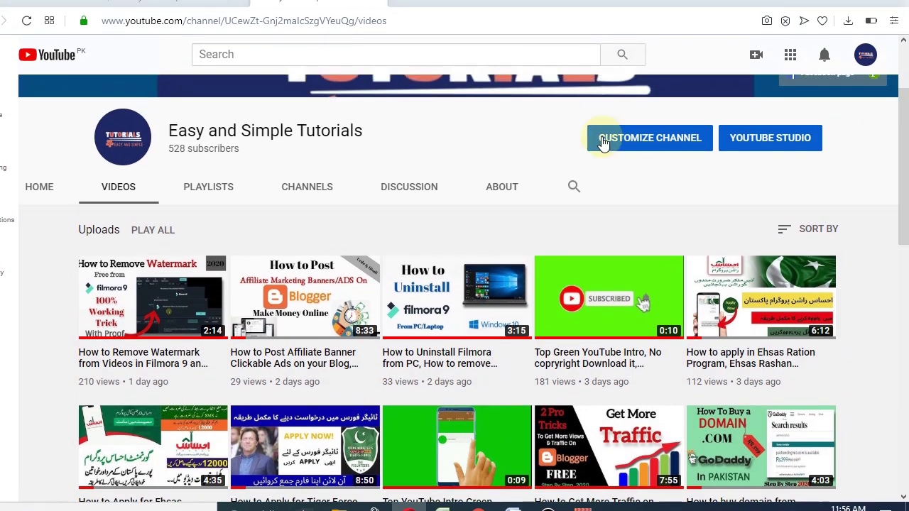
left_click(638, 141)
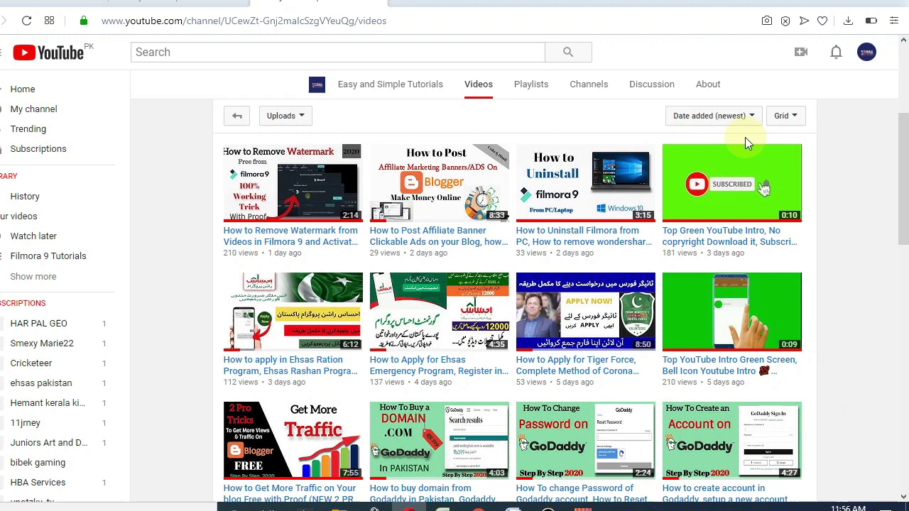
left_click_drag(903, 135, 671, 89)
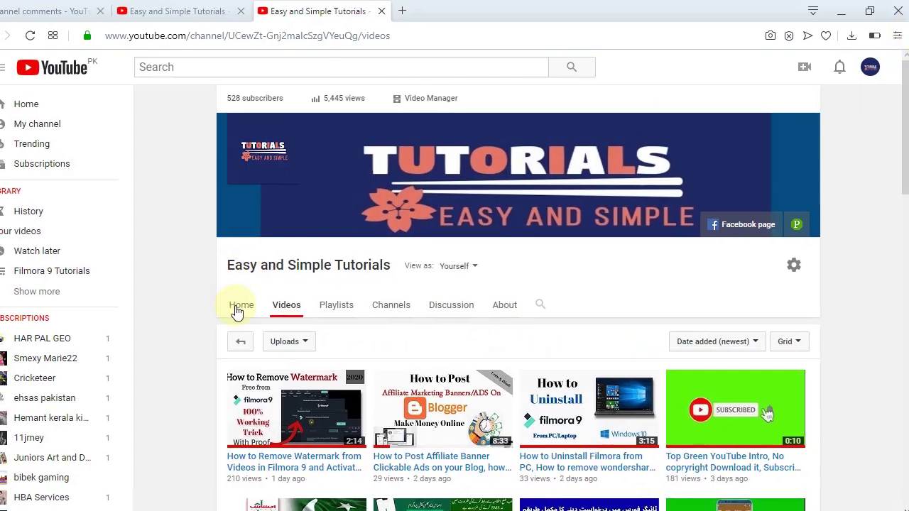
left_click(234, 311)
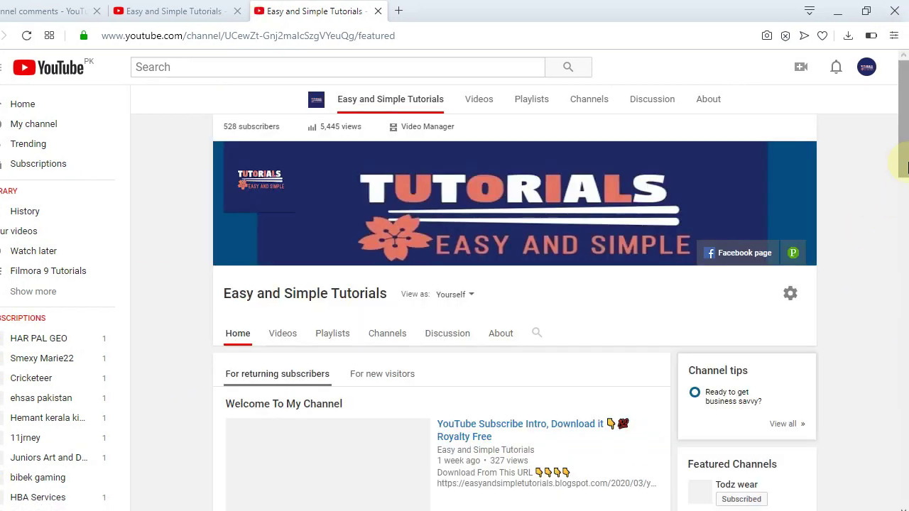
- Scroll to the end of the Home sections and start adding a new section
scroll(906, 167, "down", 3)
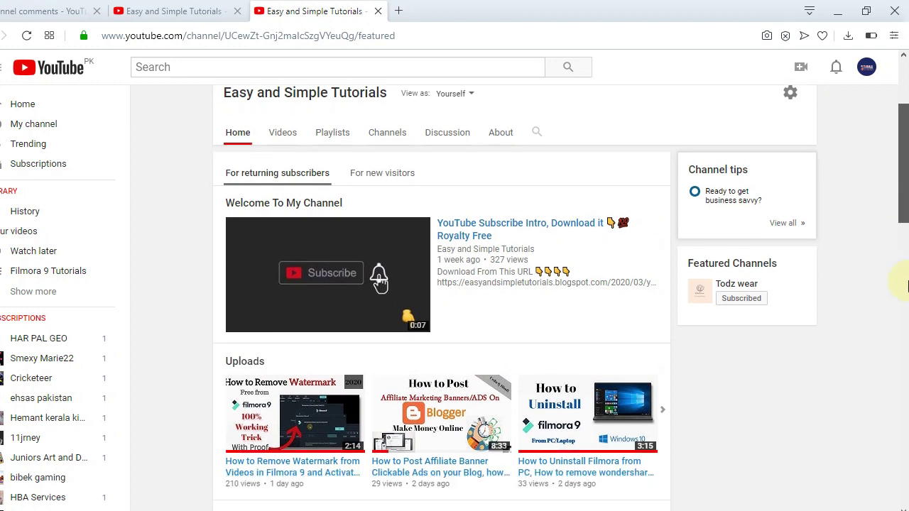
scroll(906, 284, "down", 10)
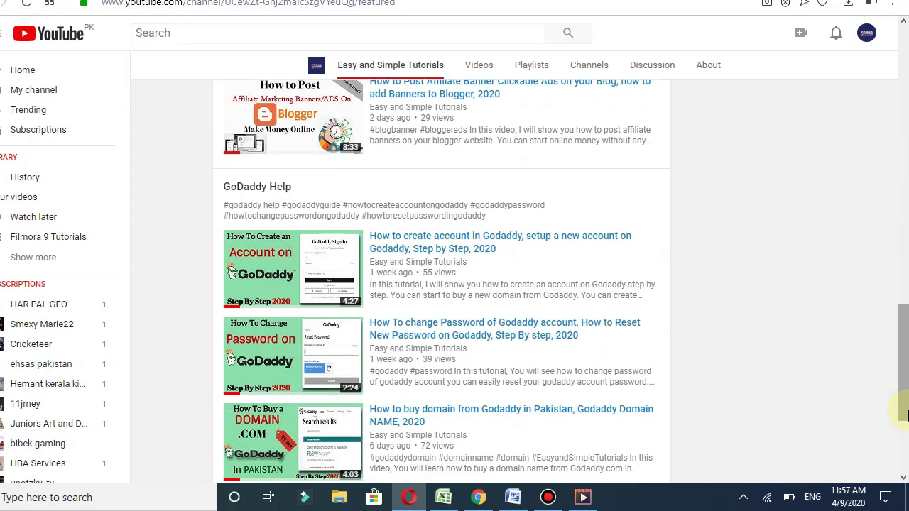
scroll(903, 385, "down", 3)
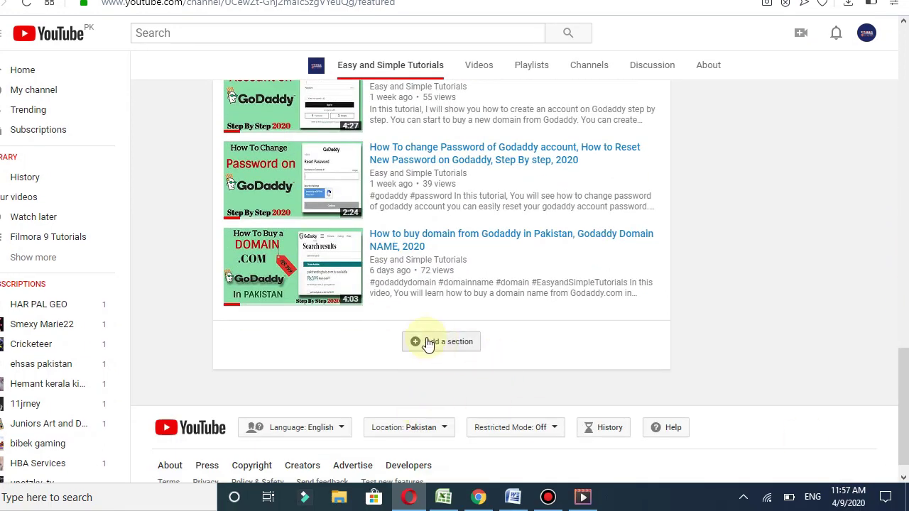
left_click(429, 343)
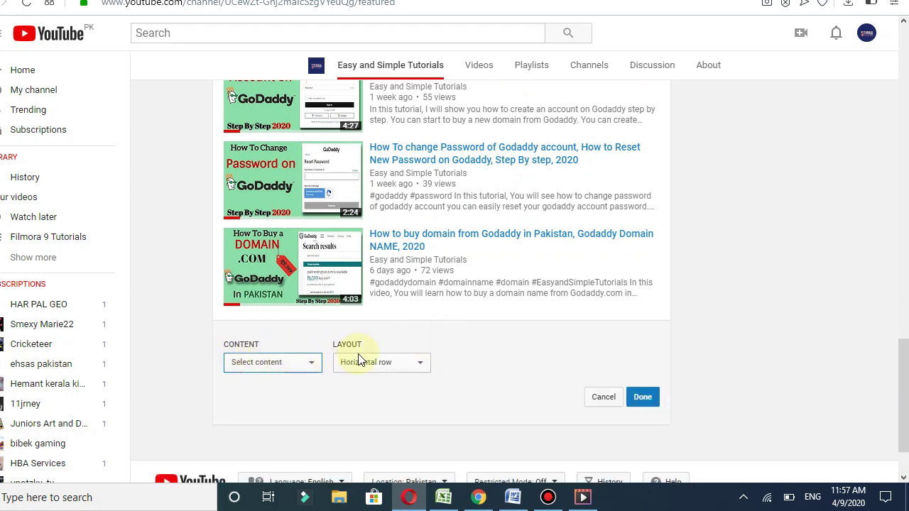
- Keep the new section's layout as Horizontal row
left_click(390, 367)
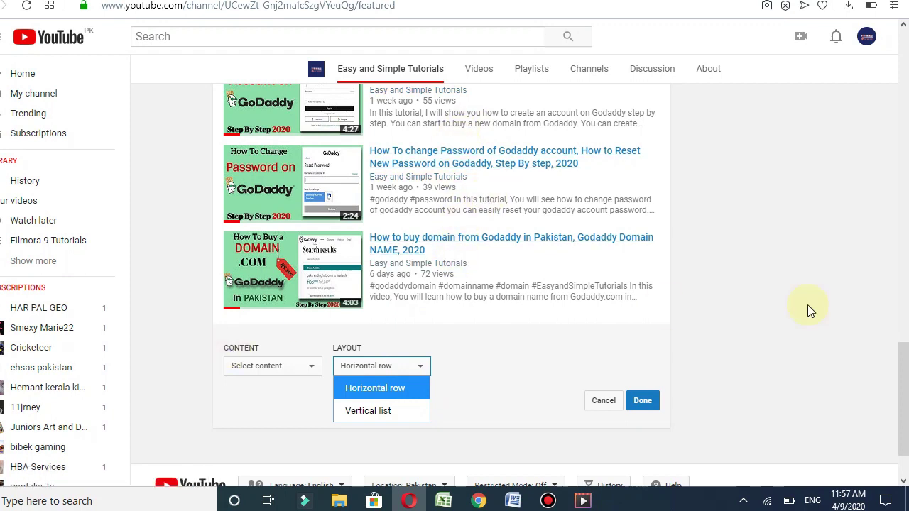
left_click_drag(904, 365, 905, 154)
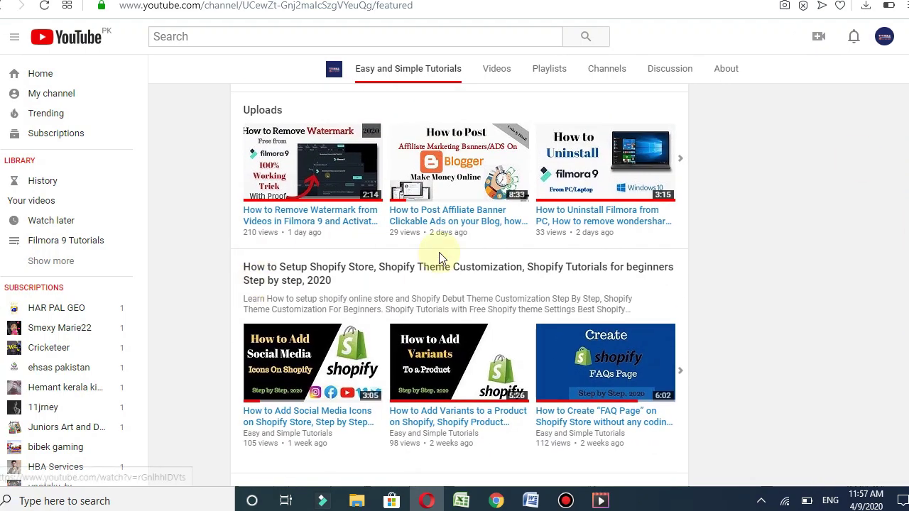
scroll(771, 351, "down", 9)
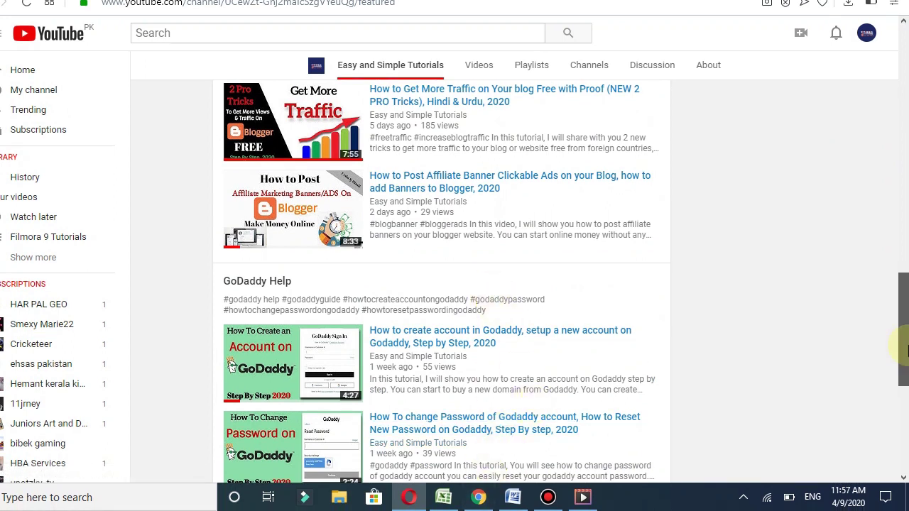
left_click_drag(905, 348, 907, 379)
left_click(406, 284)
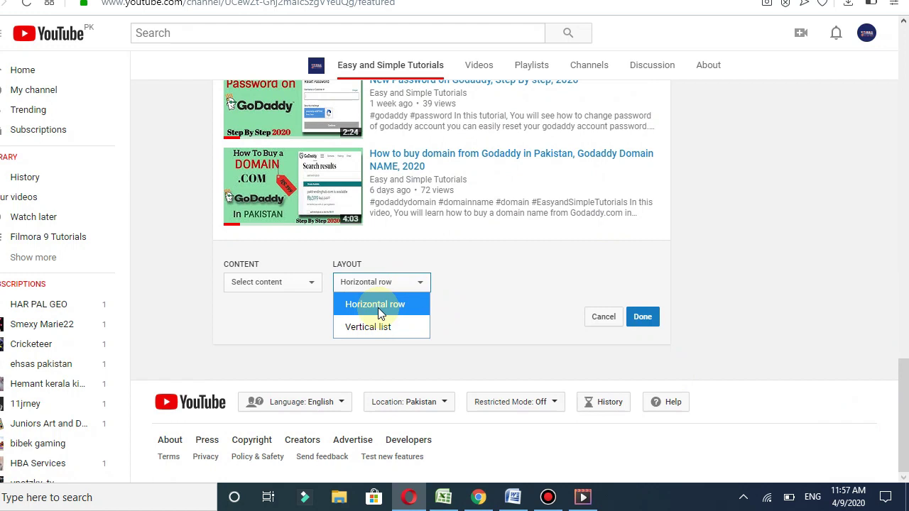
left_click(379, 307)
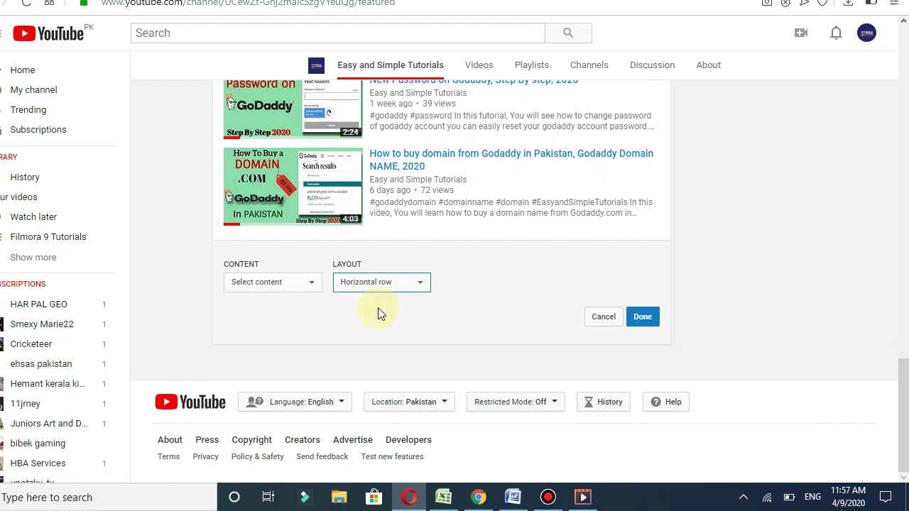
- Set the section content to Single playlist, specified by entering its URL
left_click(310, 284)
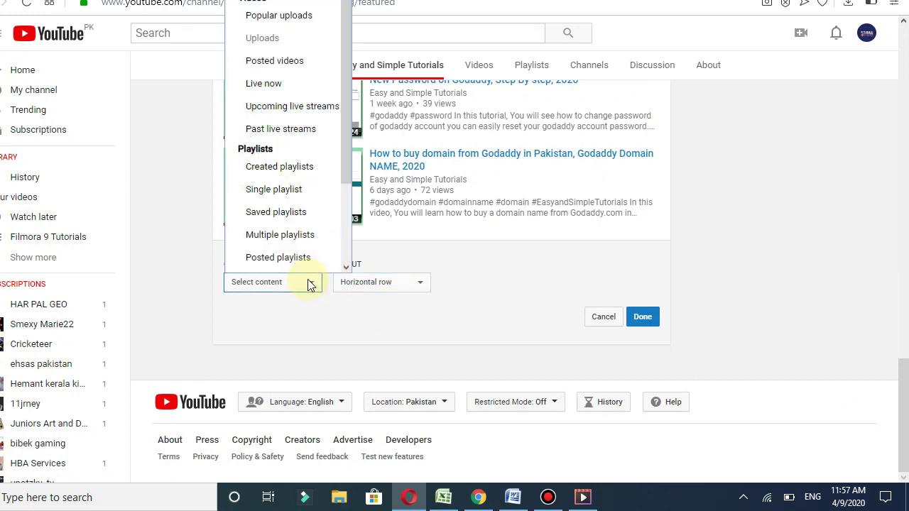
left_click(284, 193)
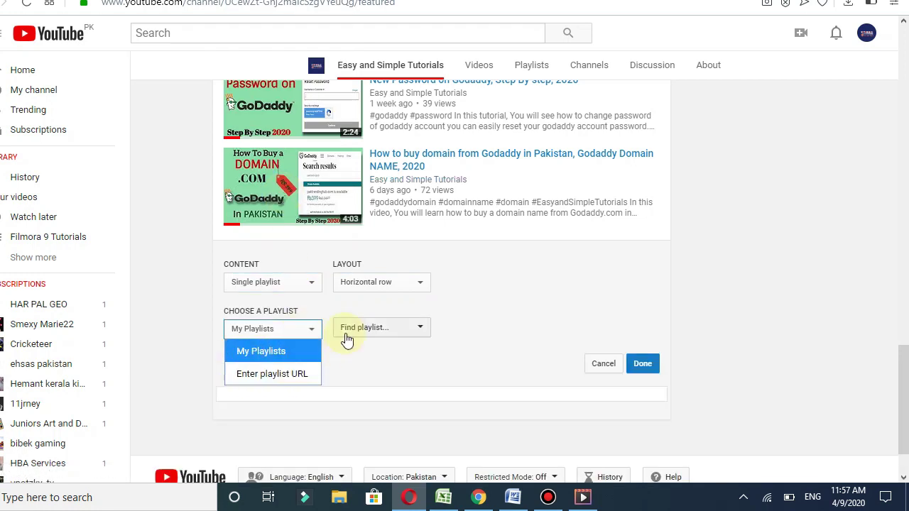
left_click(275, 373)
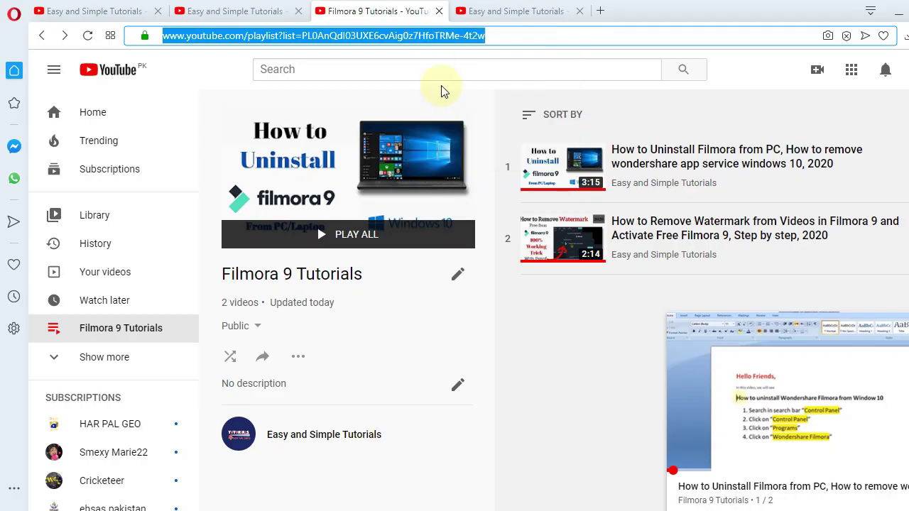
- Paste the Filmora 9 Tutorials playlist URL into the section, add it, and confirm with Done
left_click(259, 9)
left_click(473, 10)
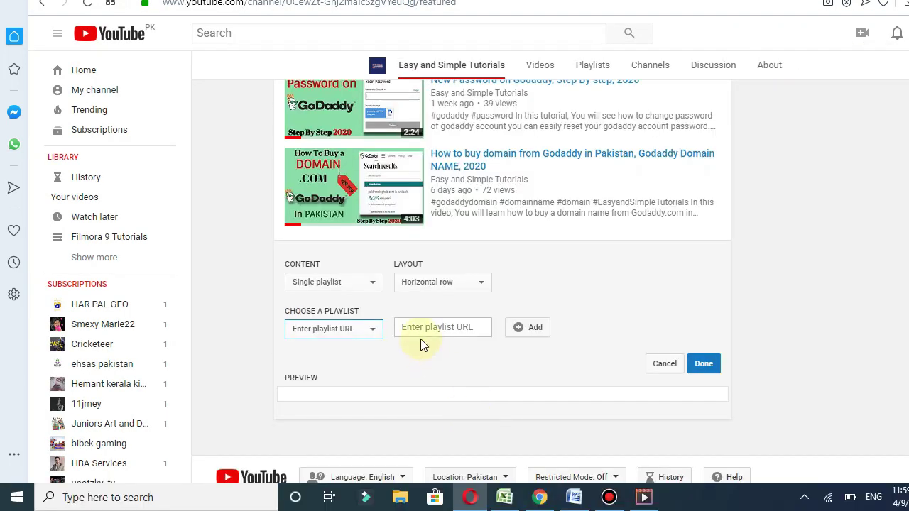
left_click(421, 364)
right_click(422, 330)
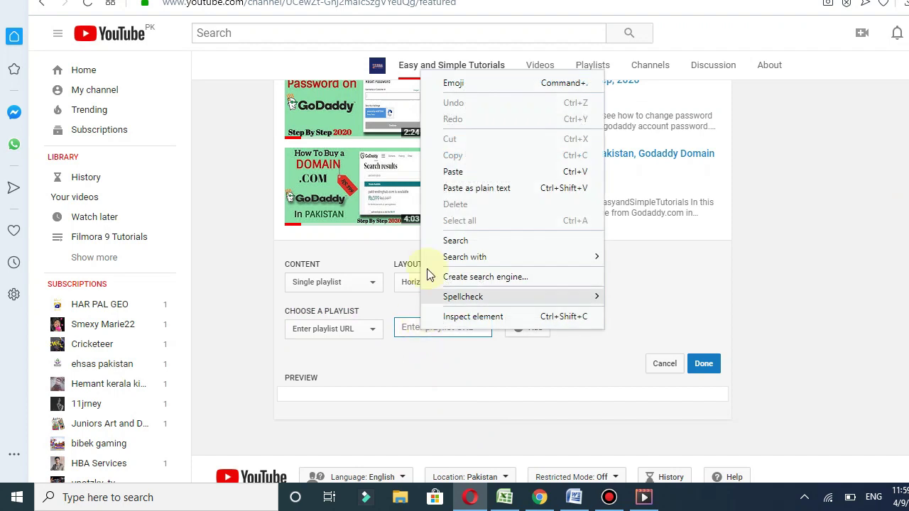
left_click(446, 172)
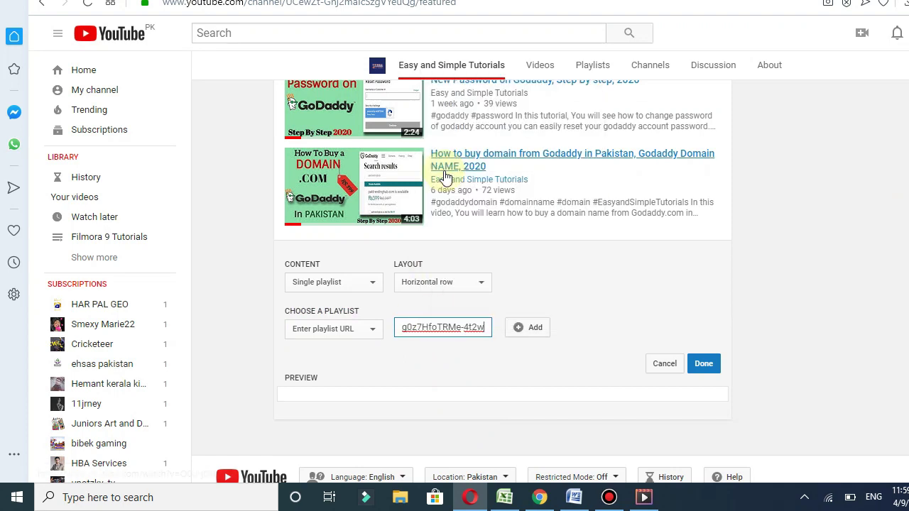
left_click(524, 332)
left_click(697, 368)
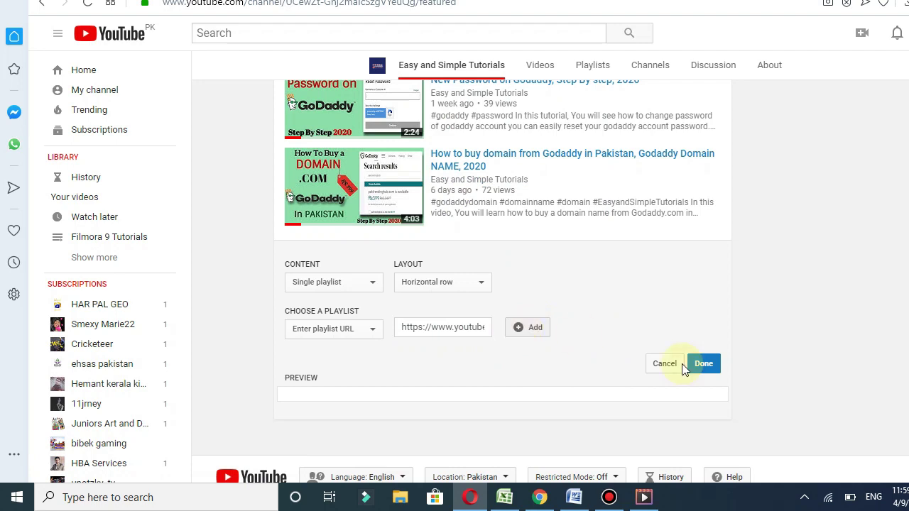